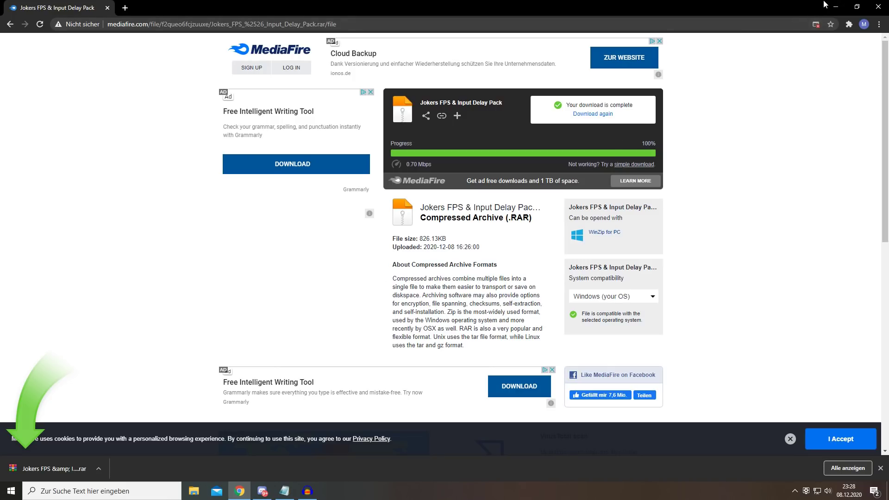
Extract the Jokers FPS & Input Delay Pack folder to the desktop and recycle the .rar archive
{"action": "left_click", "coordinate": [63, 473]}
{"action": "left_click", "coordinate": [833, 9]}
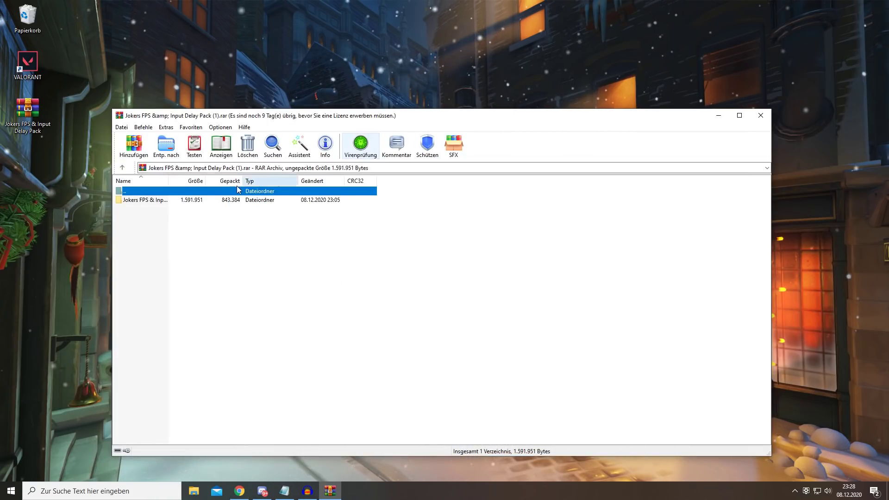
{"action": "left_click_drag", "start_coordinate": [144, 200], "coordinate": [21, 164]}
{"action": "left_click", "coordinate": [761, 116]}
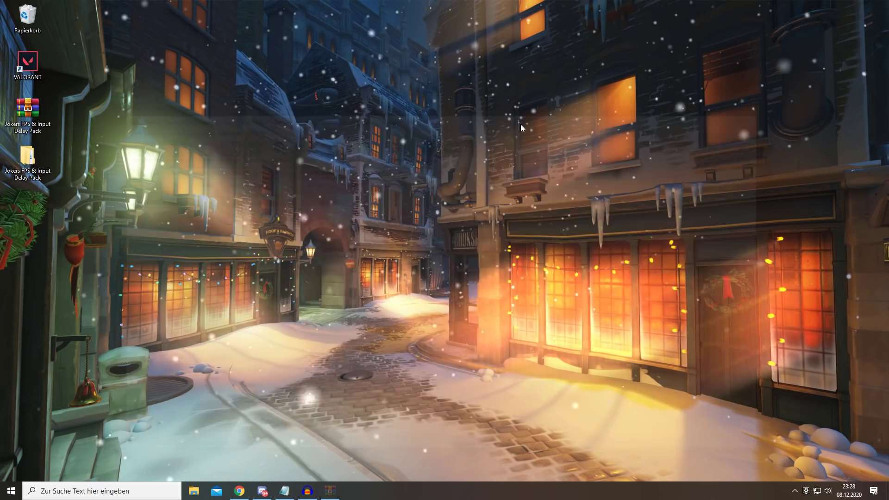
{"action": "left_click_drag", "start_coordinate": [30, 113], "coordinate": [31, 23]}
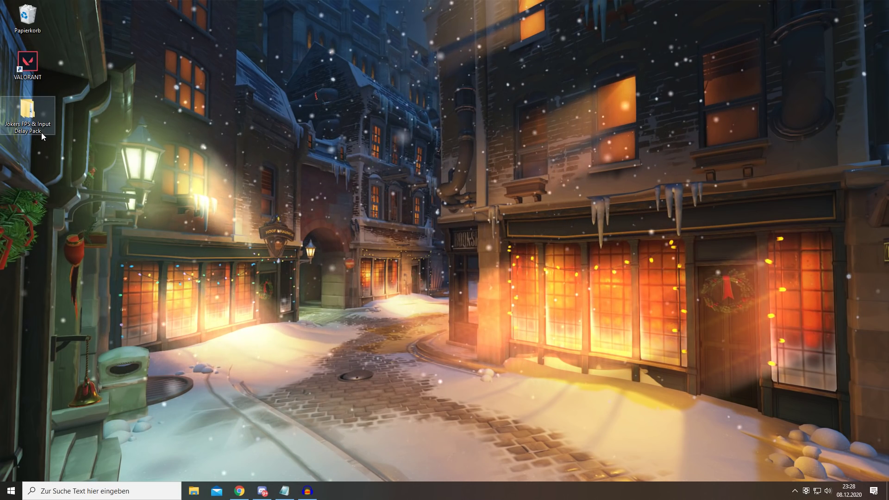
Open the extracted pack folder from the desktop, then its Step 1 subfolder
{"action": "double_click", "coordinate": [26, 118]}
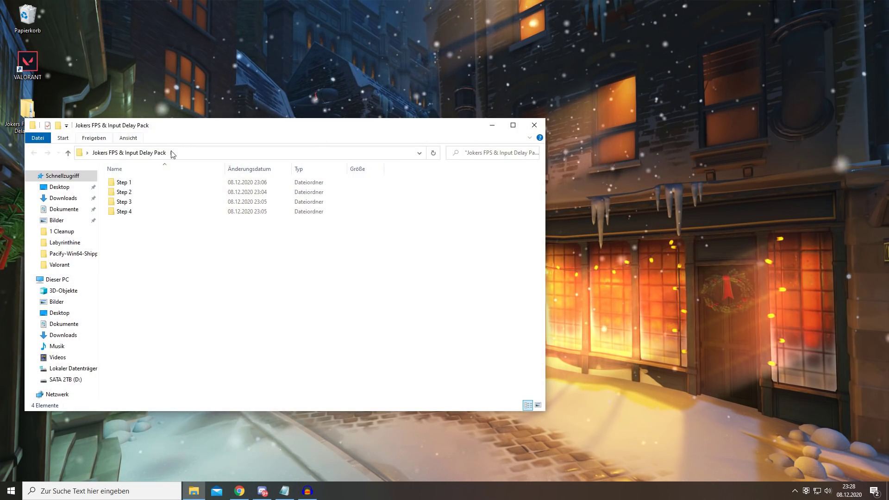
{"action": "left_click_drag", "start_coordinate": [219, 144], "coordinate": [352, 33]}
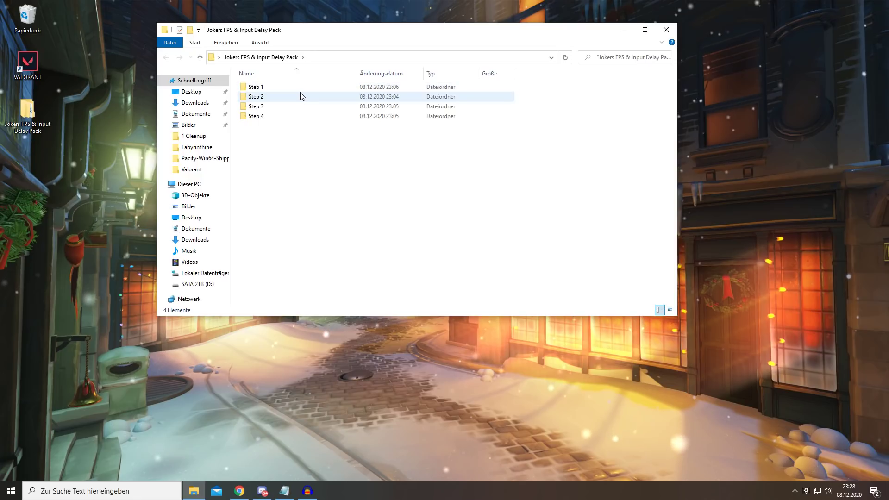
{"action": "double_click", "coordinate": [299, 88]}
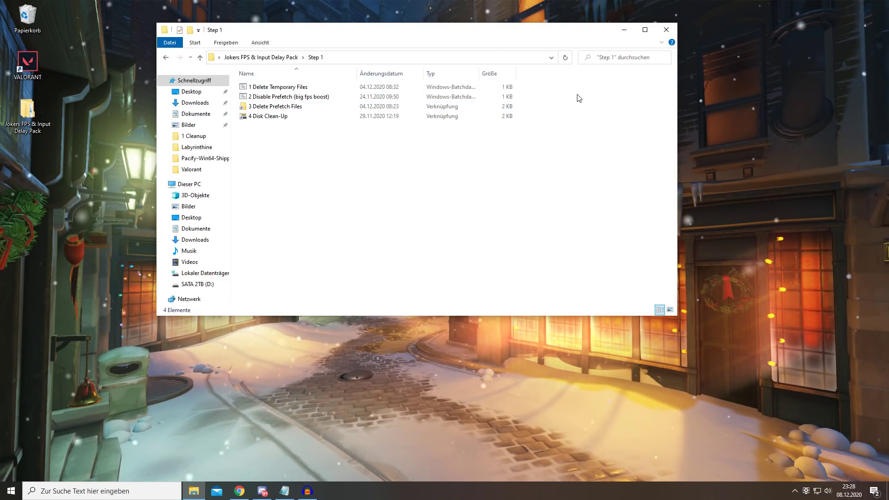
Run '1 Delete Temporary Files' as administrator and close its window when finished
{"action": "double_click", "coordinate": [322, 89]}
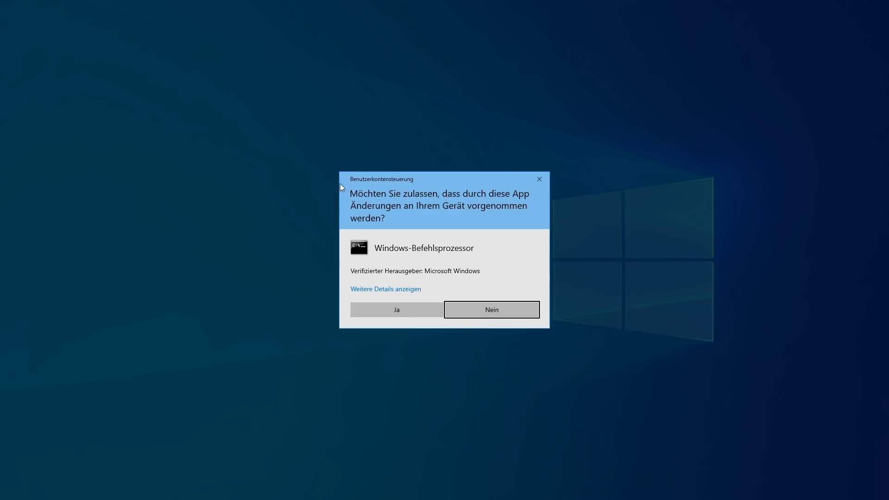
{"action": "left_click", "coordinate": [408, 312]}
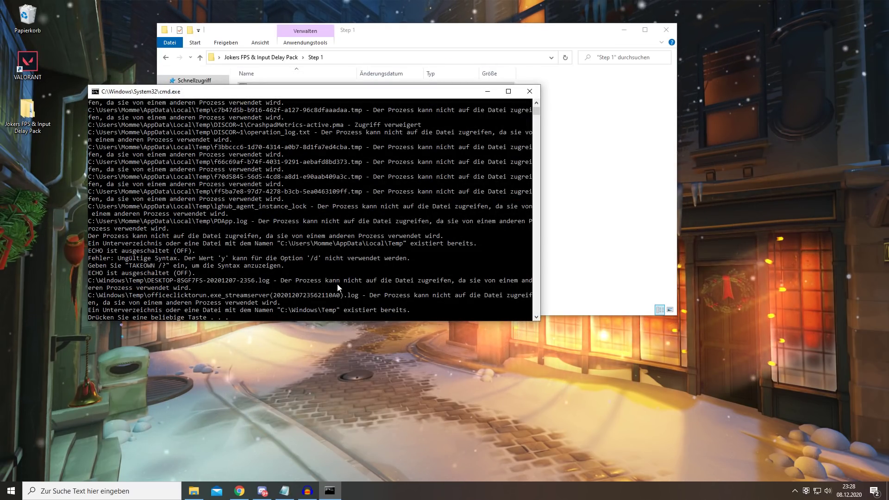
{"action": "key", "text": "Return"}
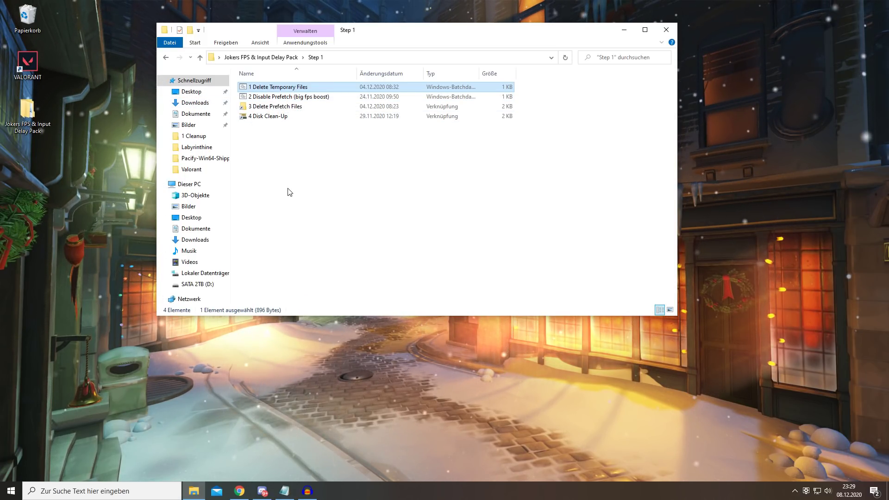
Run '2 Disable Prefetch (big fps boost)' as administrator and close its window when done
{"action": "double_click", "coordinate": [330, 97]}
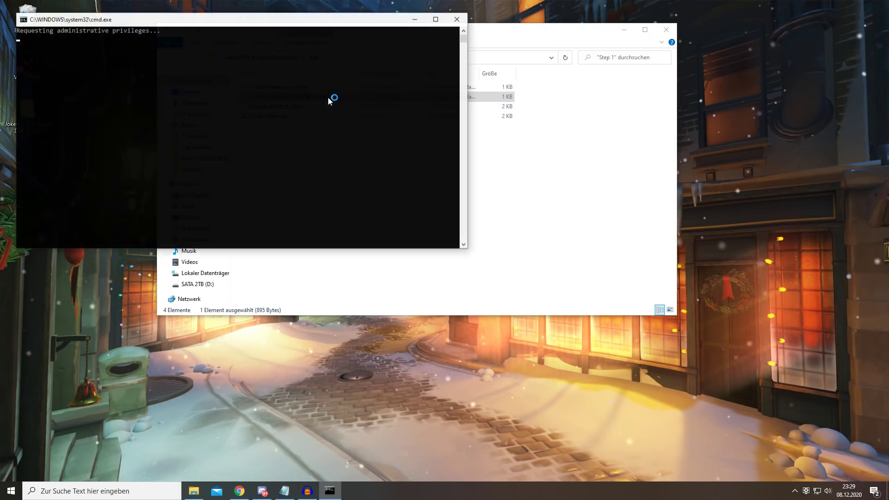
{"action": "left_click", "coordinate": [410, 310]}
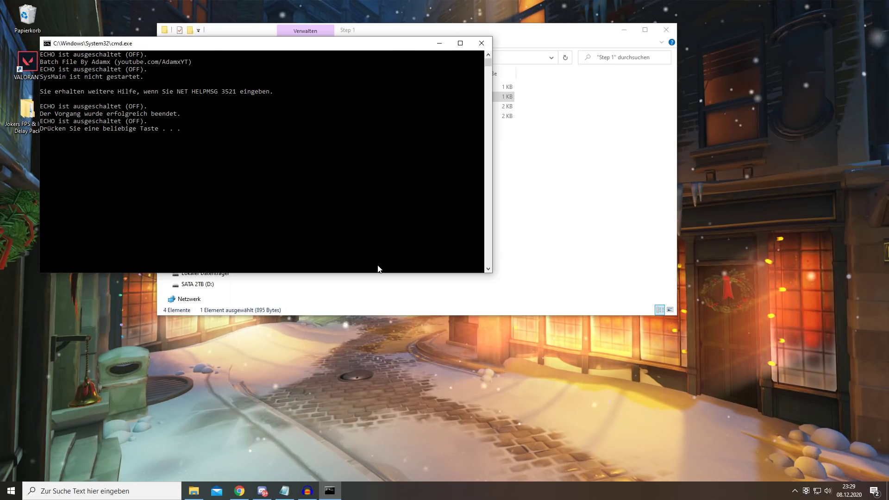
{"action": "key", "text": "Return"}
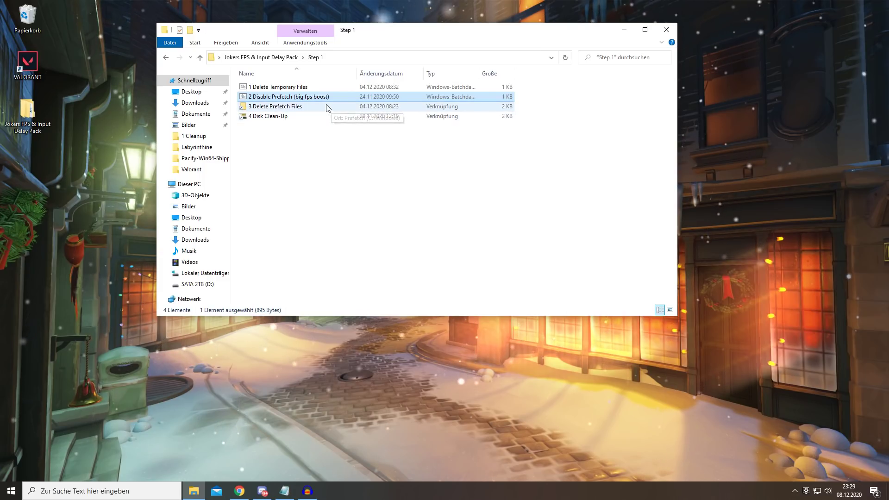
{"action": "double_click", "coordinate": [307, 107]}
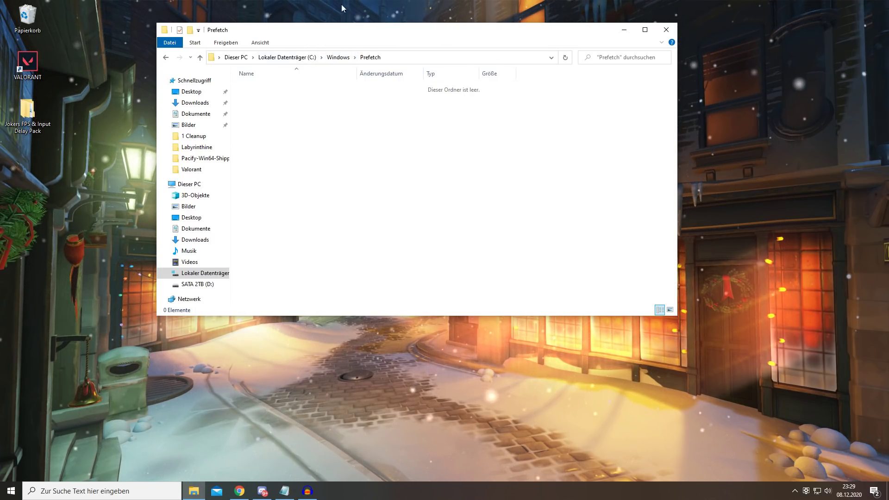
{"action": "left_click", "coordinate": [339, 58]}
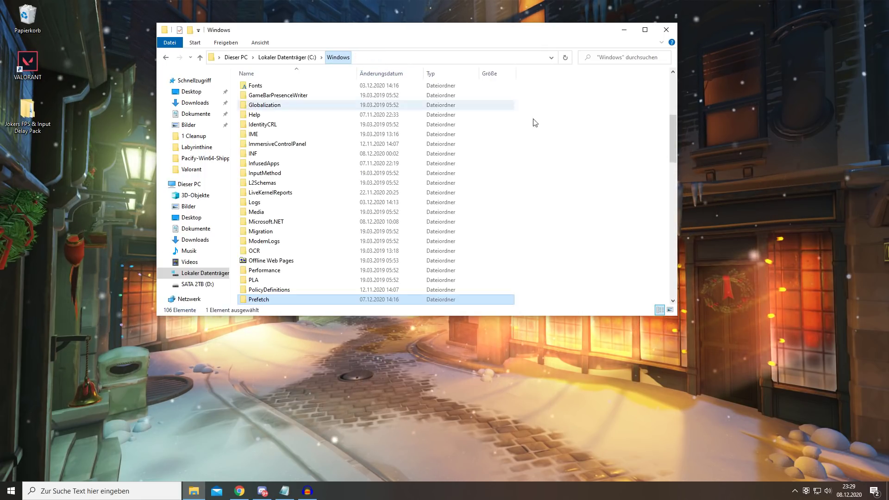
{"action": "key", "text": "alt+Left"}
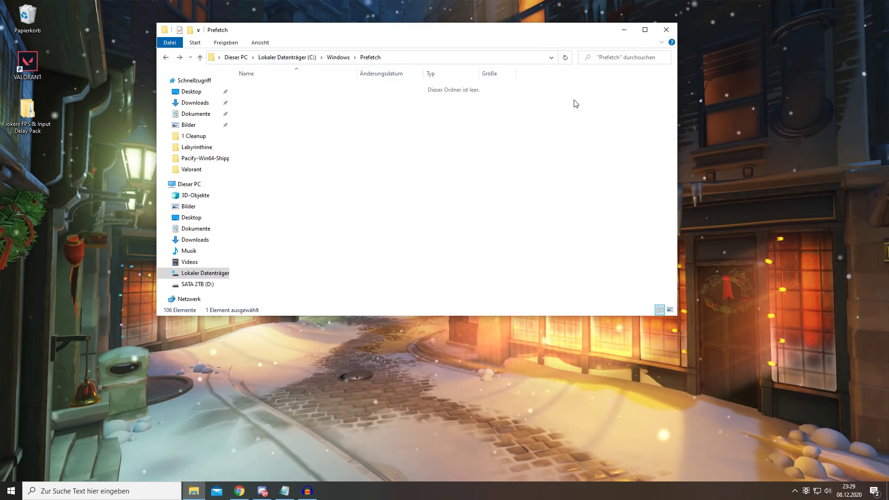
{"action": "key", "text": "alt+Left"}
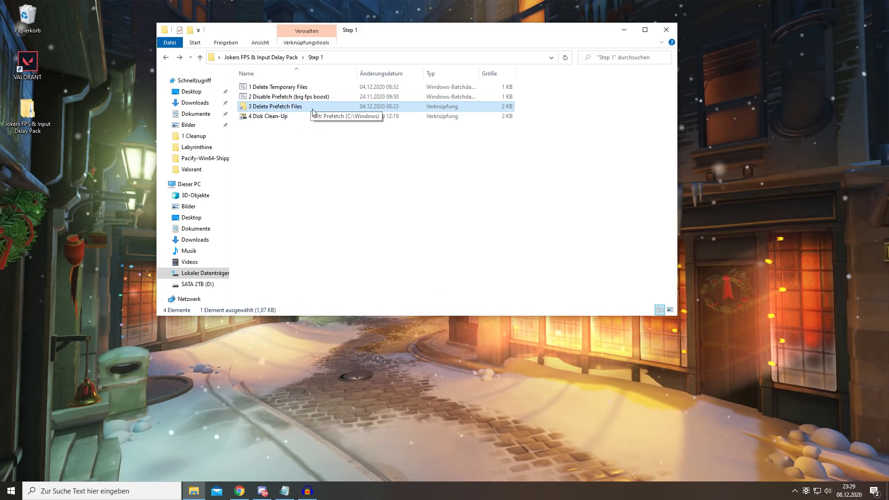
Launch '4 Disk Clean-Up' and scan drive C:
{"action": "double_click", "coordinate": [282, 119]}
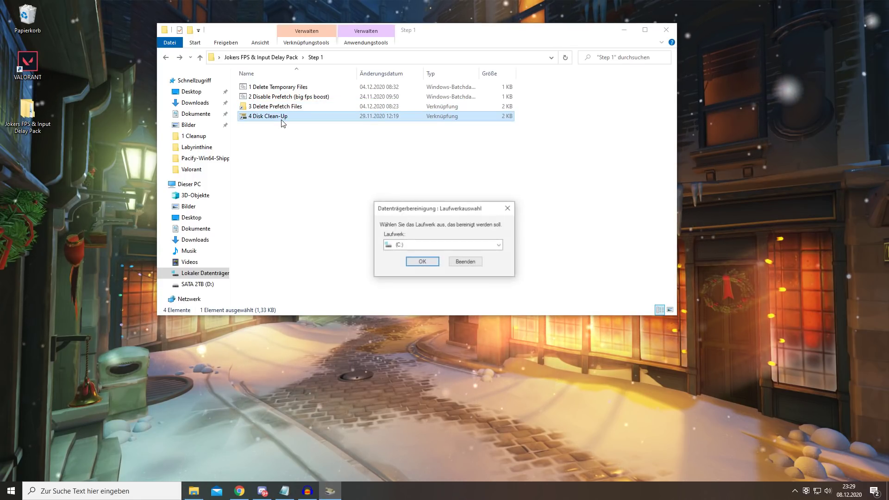
{"action": "left_click", "coordinate": [500, 245]}
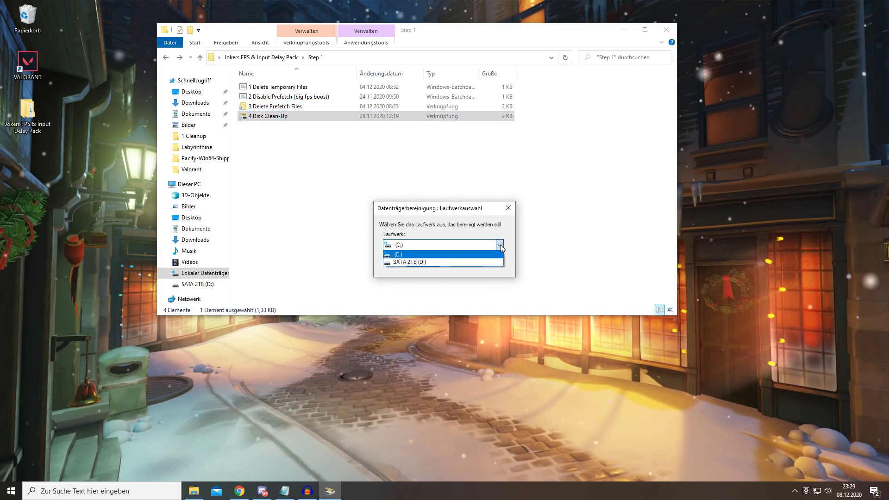
{"action": "left_click", "coordinate": [410, 255]}
{"action": "left_click", "coordinate": [419, 260]}
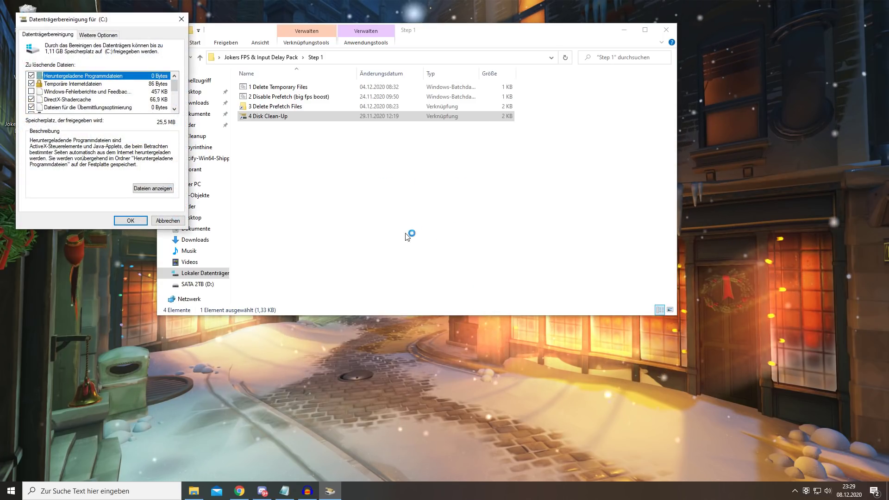
Review the file categories and confirm permanently deleting them from drive C:
{"action": "left_click_drag", "start_coordinate": [128, 20], "coordinate": [460, 145]}
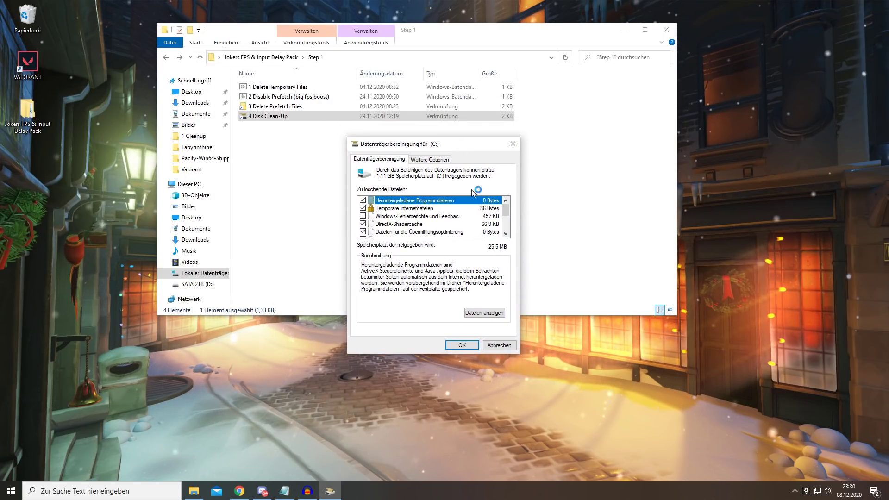
{"action": "mouse_move", "coordinate": [507, 210]}
{"action": "left_mouse_down"}
{"action": "mouse_move", "coordinate": [509, 227]}
{"action": "mouse_move", "coordinate": [506, 219]}
{"action": "left_mouse_up"}
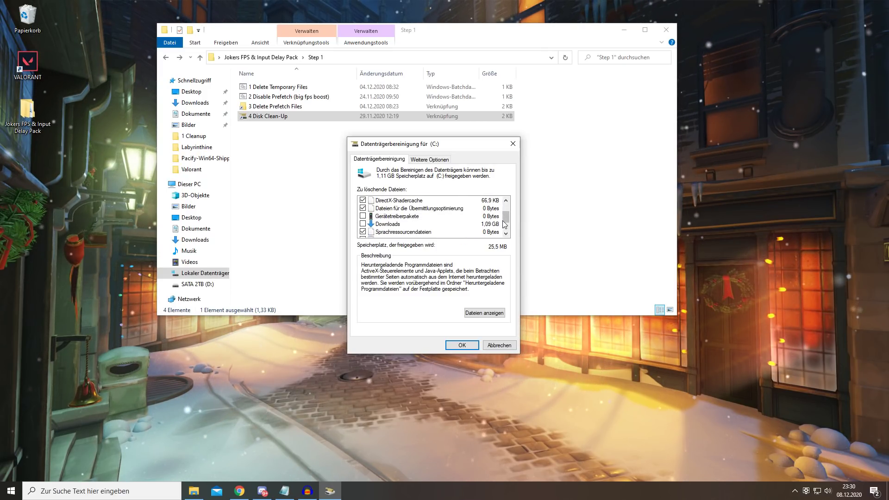
{"action": "mouse_move", "coordinate": [502, 220]}
{"action": "left_mouse_down"}
{"action": "mouse_move", "coordinate": [501, 211]}
{"action": "mouse_move", "coordinate": [507, 231]}
{"action": "mouse_move", "coordinate": [509, 214]}
{"action": "left_mouse_up"}
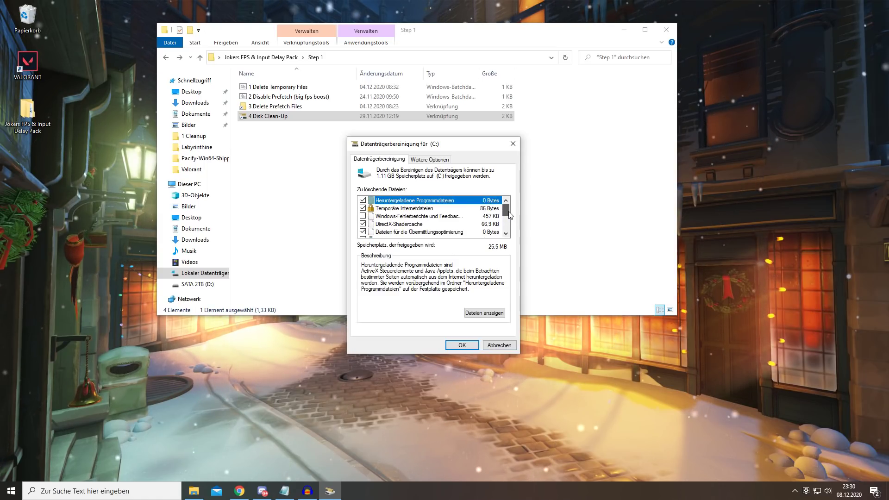
{"action": "scroll", "coordinate": [414, 233], "scroll_direction": "down", "scroll_amount": 2}
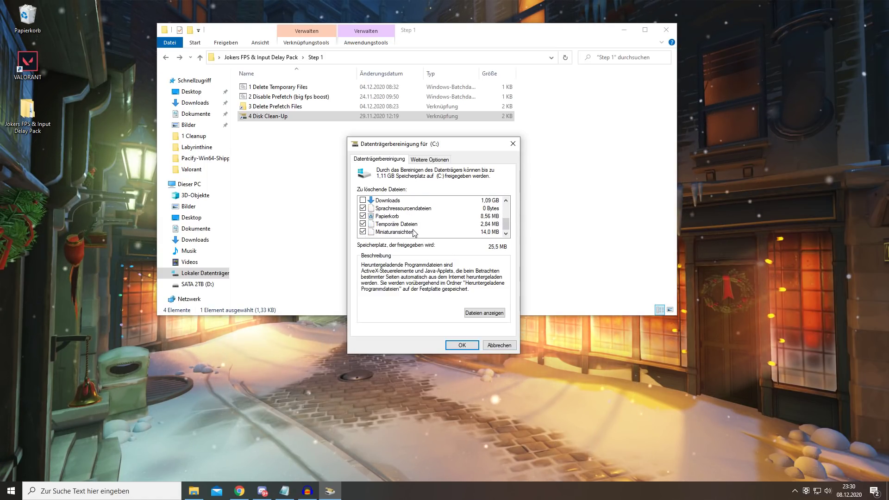
{"action": "left_click", "coordinate": [458, 345]}
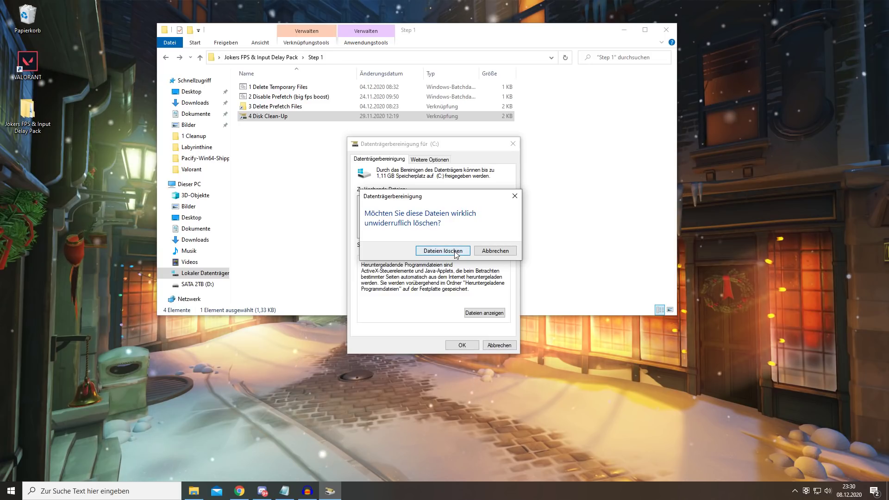
{"action": "left_click", "coordinate": [455, 251]}
{"action": "left_click_drag", "start_coordinate": [456, 210], "coordinate": [126, 20]}
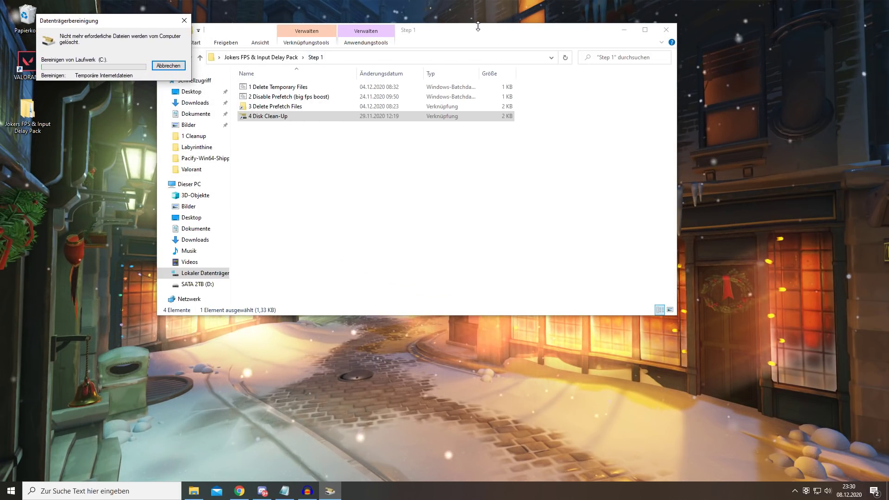
{"action": "left_click_drag", "start_coordinate": [478, 26], "coordinate": [504, 121]}
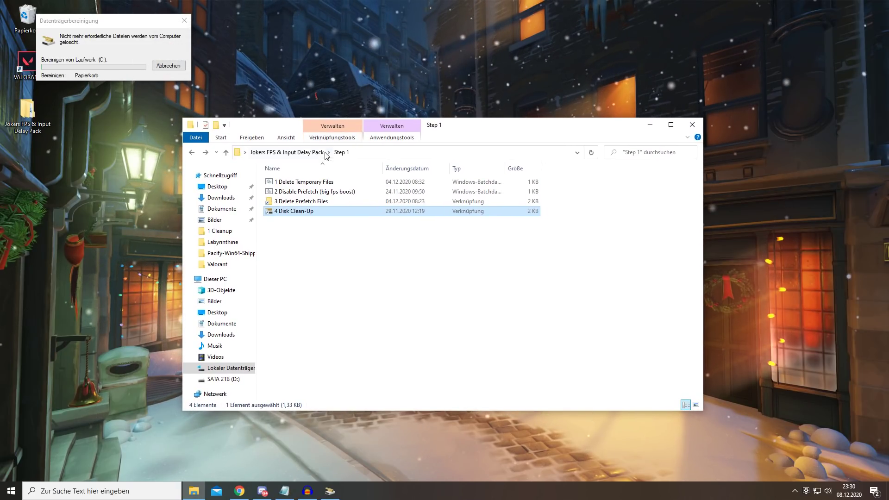
Go to Step 2 > Windows Defender (Enable-Disable) and drop 'Disable Windows Defender' onto PowerRun
{"action": "left_click", "coordinate": [290, 153]}
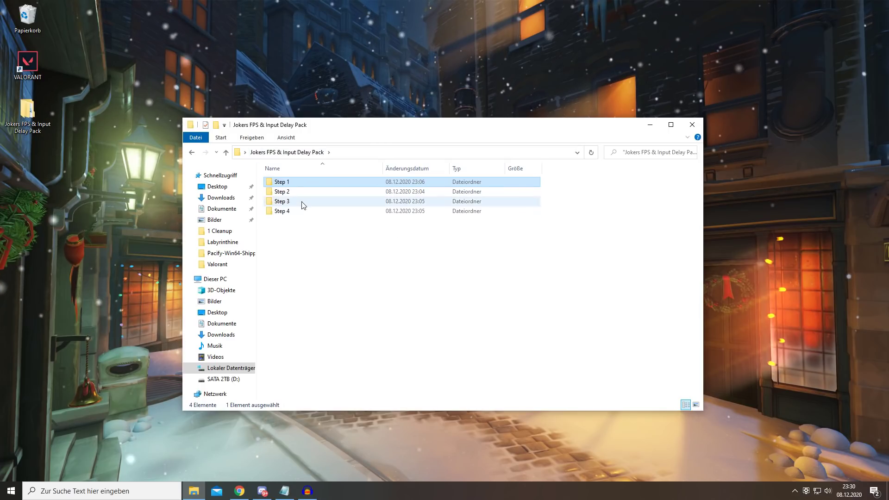
{"action": "double_click", "coordinate": [302, 194]}
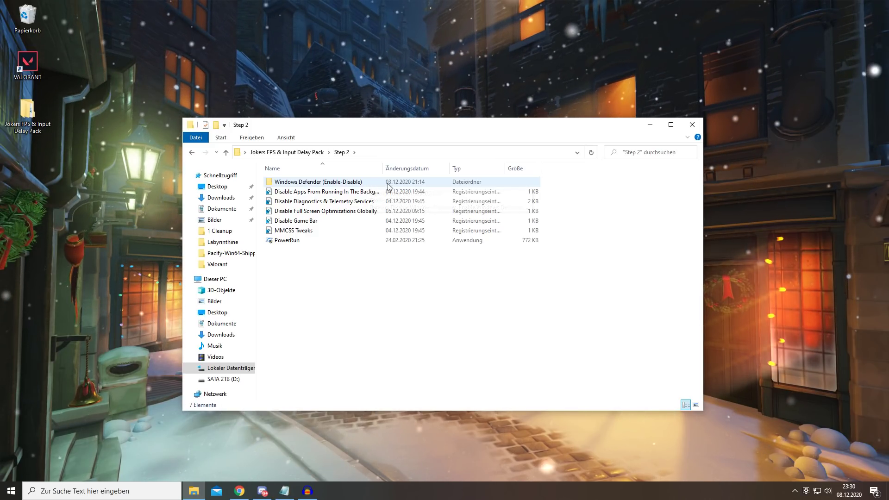
{"action": "double_click", "coordinate": [368, 182]}
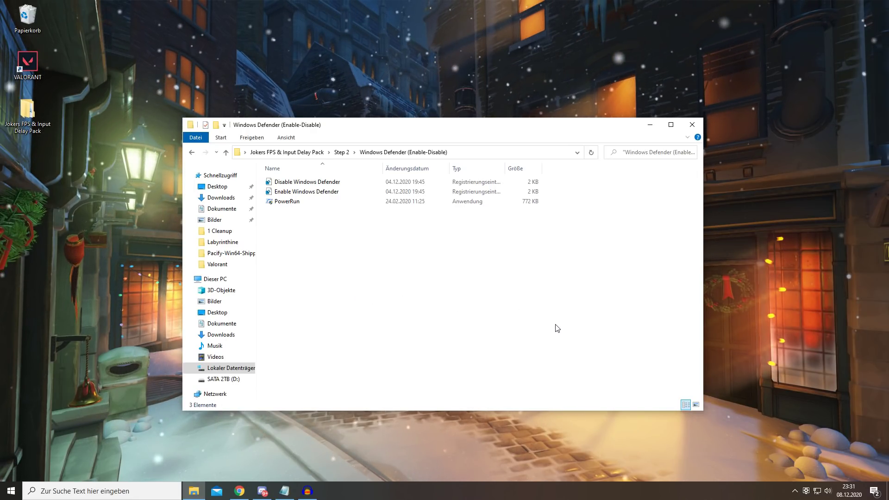
{"action": "left_click", "coordinate": [344, 184]}
{"action": "left_click_drag", "start_coordinate": [344, 184], "coordinate": [353, 186]}
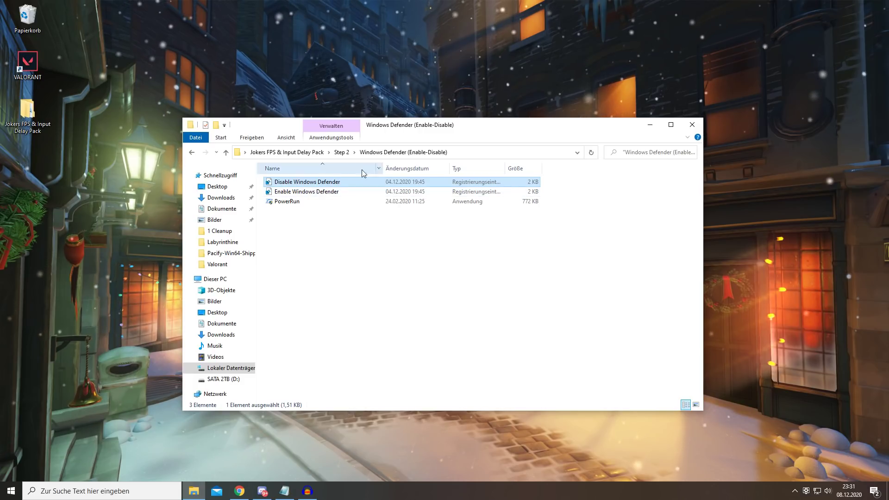
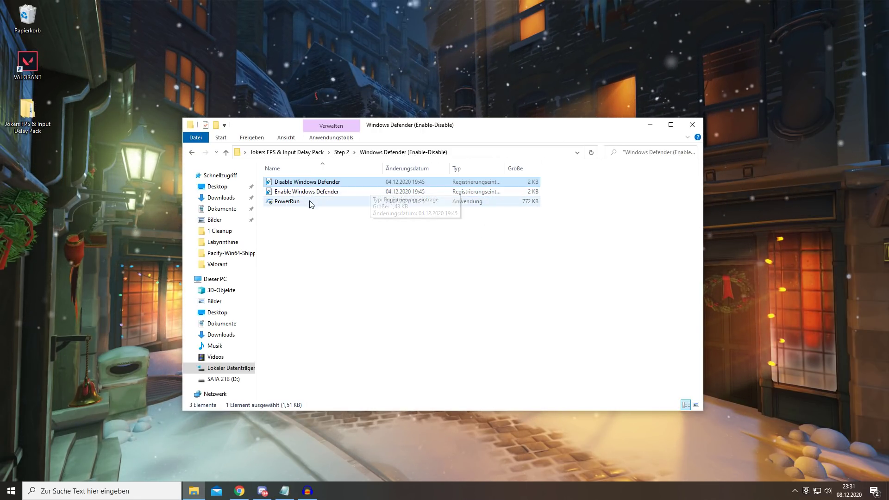
Return to the Step 2 folder and run 'Disable Apps From Running In The Background.reg'
{"action": "left_click", "coordinate": [342, 152]}
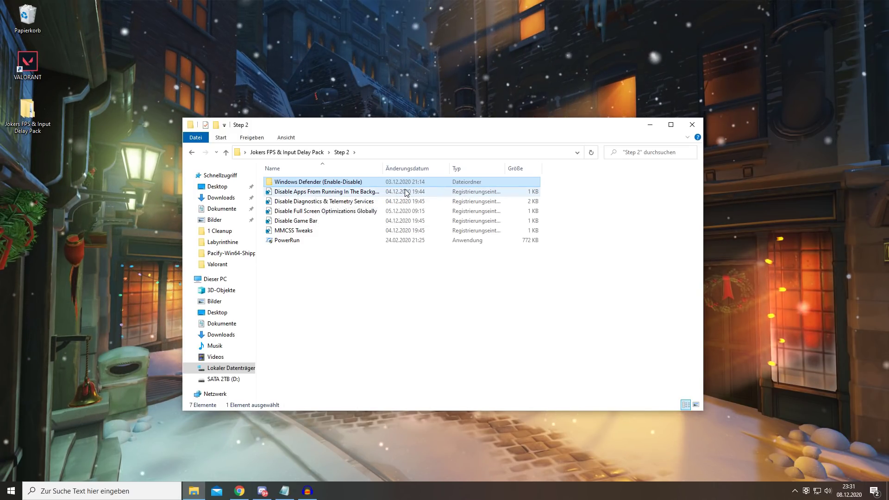
{"action": "double_click", "coordinate": [352, 193]}
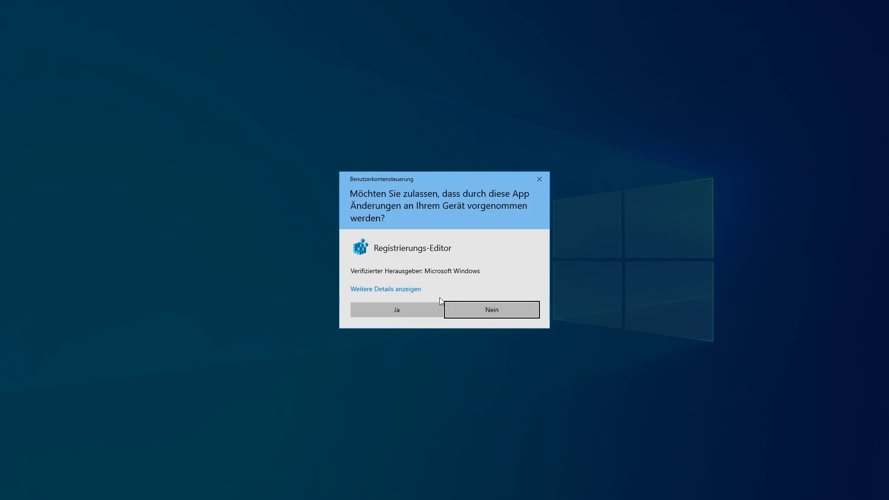
Approve the UAC and Registry Editor prompts with Ja and acknowledge the background-apps merge
{"action": "left_click", "coordinate": [407, 307]}
{"action": "left_click", "coordinate": [516, 266]}
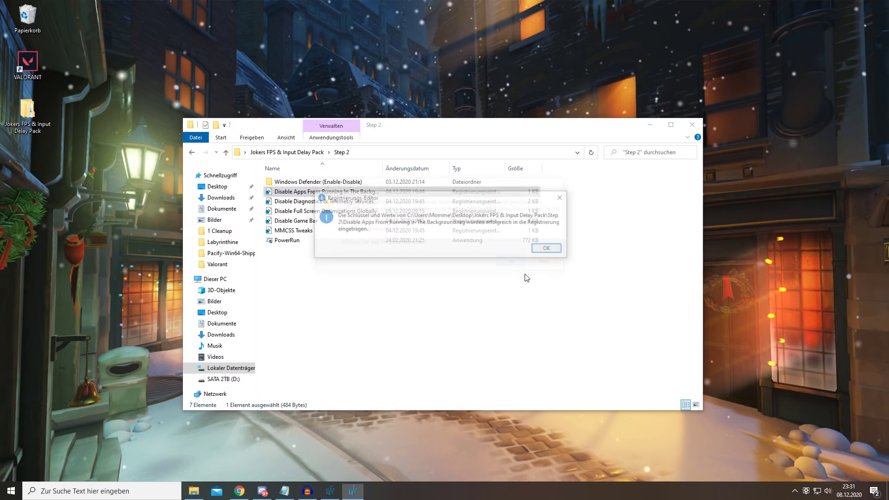
{"action": "left_click", "coordinate": [549, 249]}
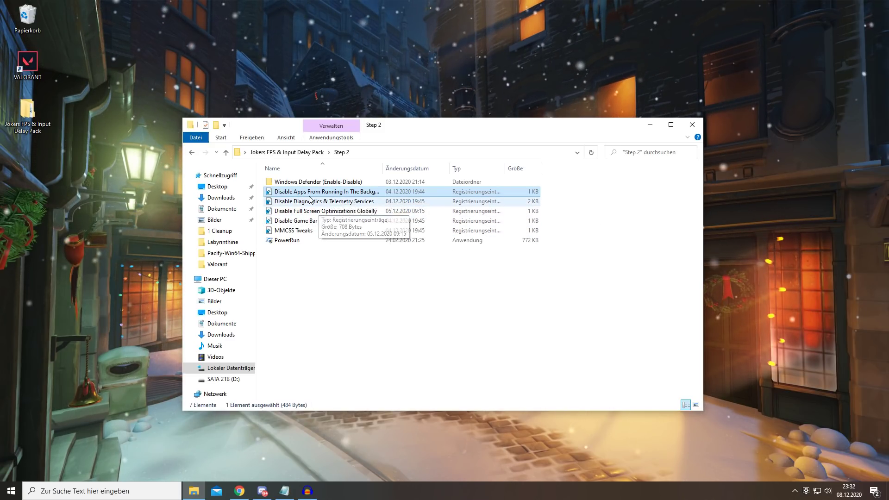
Run 'Disable Diagnostics & Telemetry Services' through PowerRun and confirm its registry merge
{"action": "left_click_drag", "start_coordinate": [326, 202], "coordinate": [314, 240]}
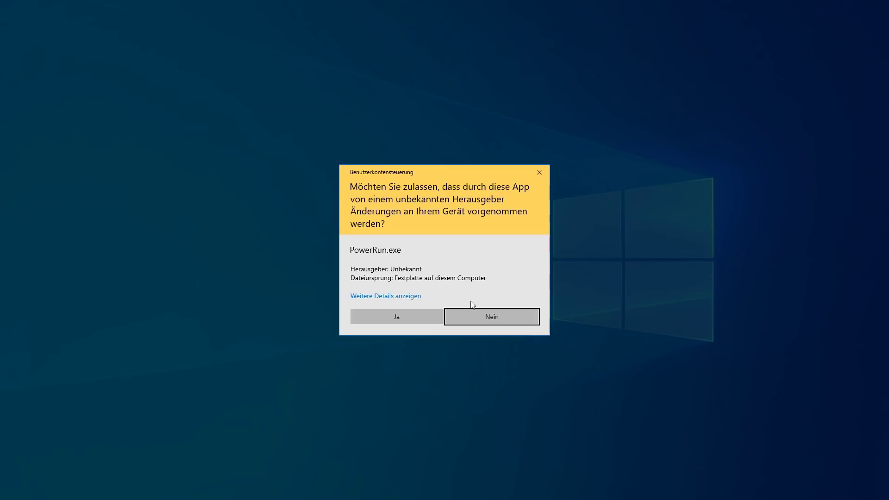
{"action": "left_click", "coordinate": [391, 318]}
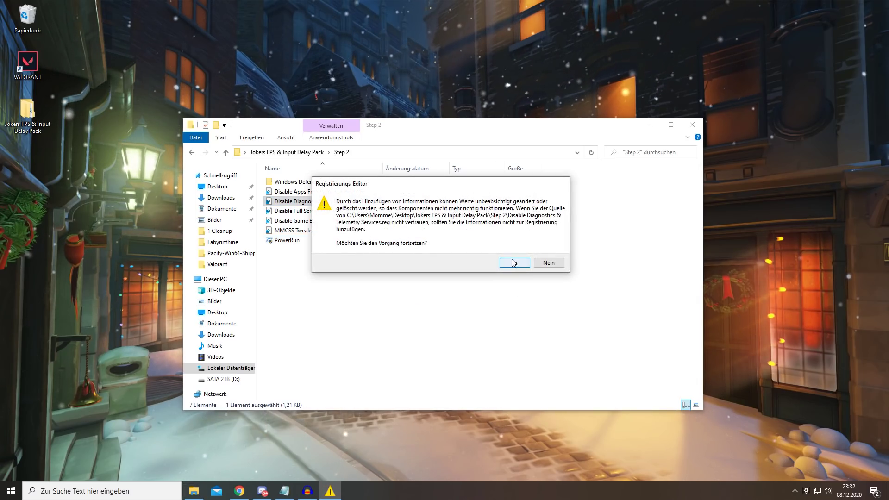
{"action": "left_click", "coordinate": [512, 260]}
{"action": "left_click", "coordinate": [548, 249]}
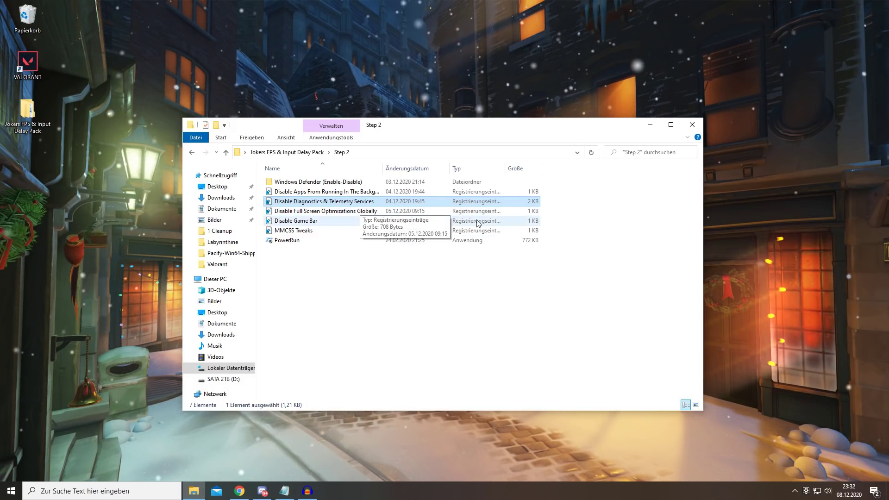
Merge 'Disable Full Screen Optimizations Globally' into the registry, then launch 'Disable Game Bar'
{"action": "double_click", "coordinate": [366, 211]}
{"action": "left_click", "coordinate": [412, 315]}
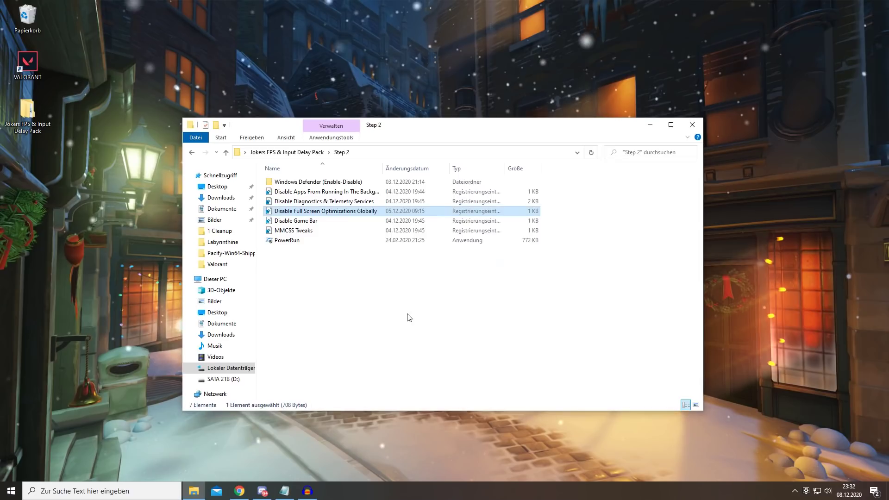
{"action": "left_click", "coordinate": [510, 260]}
{"action": "left_click", "coordinate": [552, 250]}
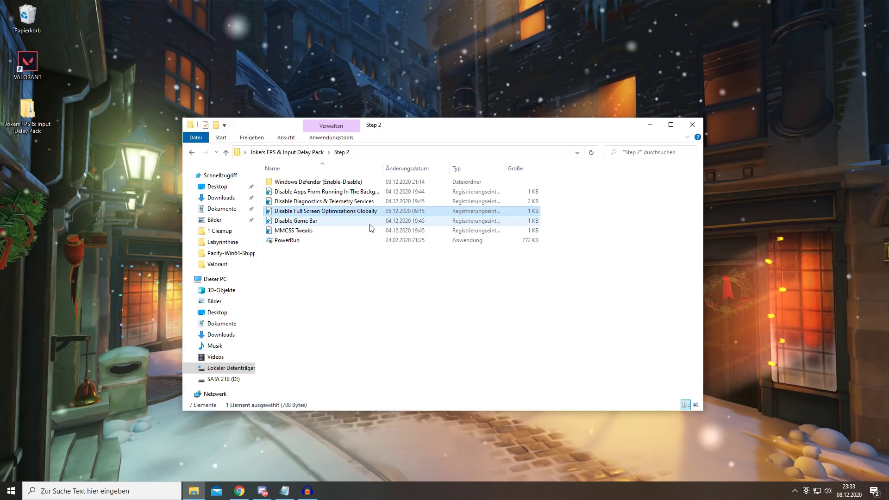
{"action": "double_click", "coordinate": [327, 221]}
Confirm the Disable Game Bar registry merge with Ja, Ja and OK
{"action": "left_click", "coordinate": [397, 309]}
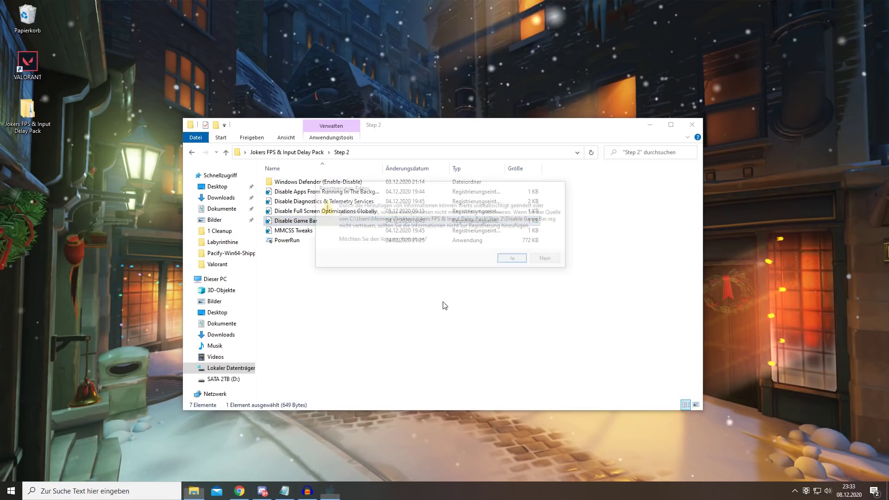
{"action": "left_click", "coordinate": [513, 259]}
{"action": "left_click", "coordinate": [548, 245]}
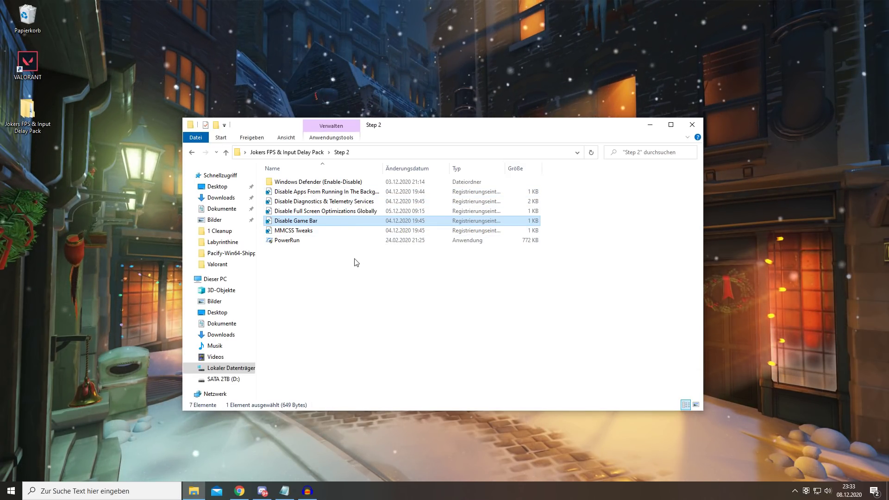
Merge 'MMCSS Tweaks' into the registry and return to the Jokers FPS & Input Delay Pack folder
{"action": "double_click", "coordinate": [314, 233]}
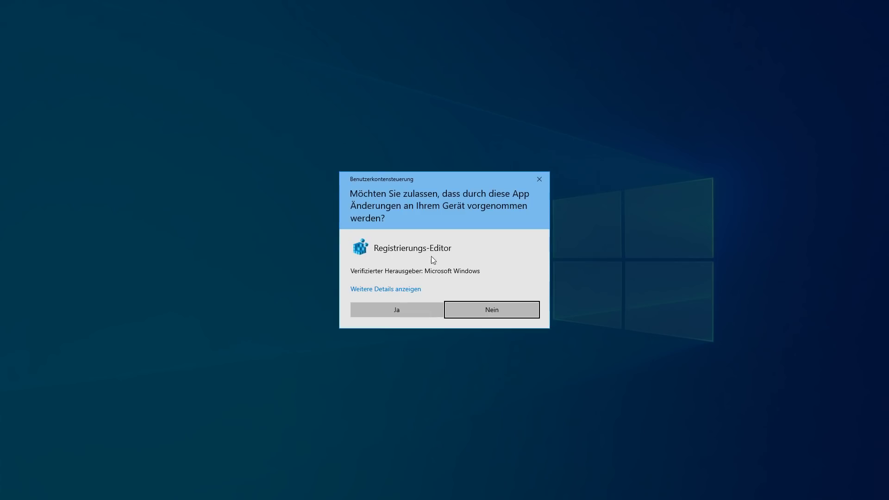
{"action": "left_click", "coordinate": [405, 310]}
{"action": "left_click", "coordinate": [512, 258]}
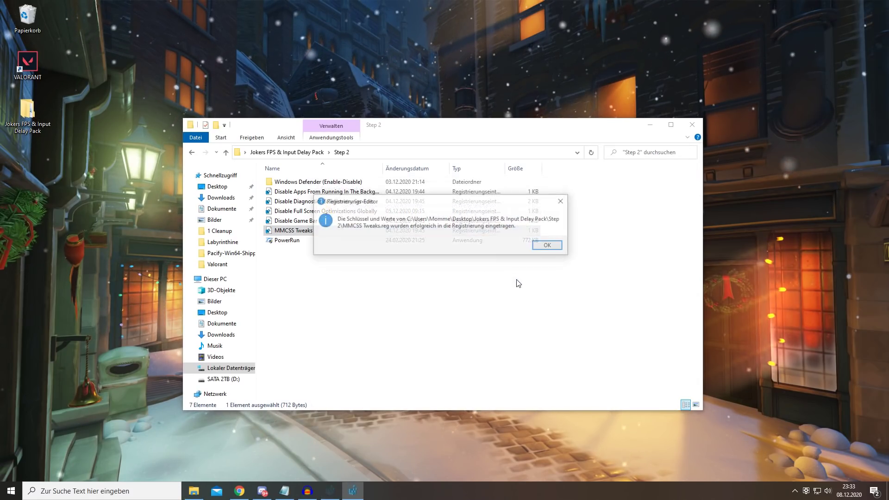
{"action": "left_click", "coordinate": [561, 249]}
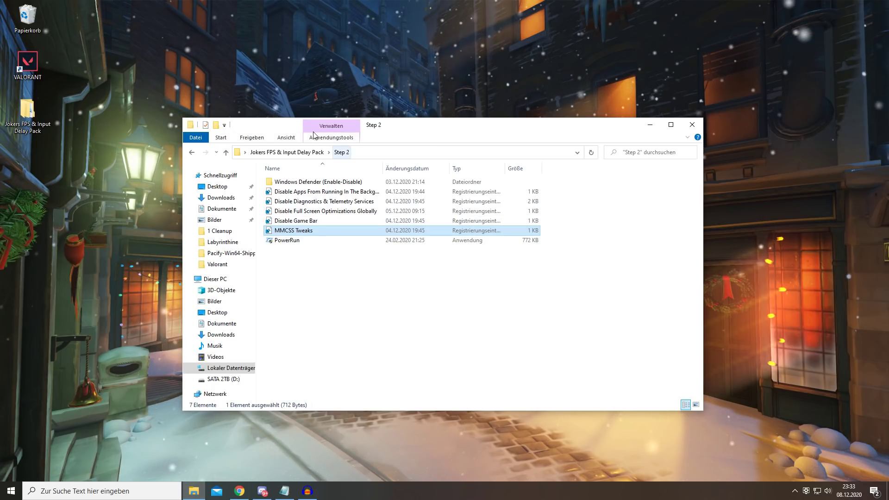
{"action": "left_click", "coordinate": [286, 155]}
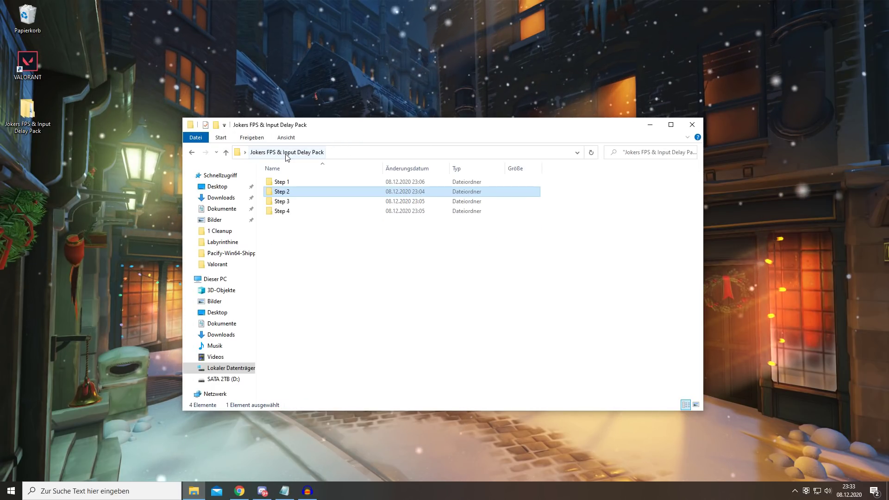
Apply Step 3's '28 Hex - Lowest Input Latency' registry tweak and go back to the pack folder
{"action": "double_click", "coordinate": [303, 204]}
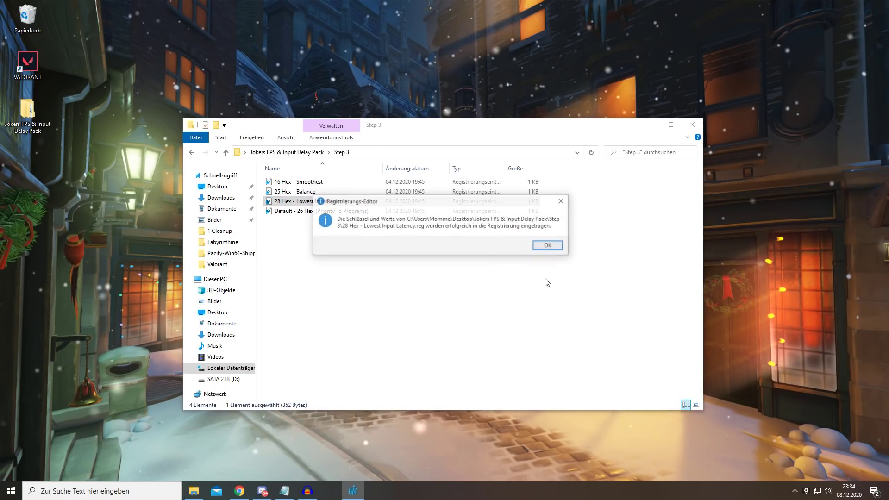
{"action": "left_click", "coordinate": [555, 247]}
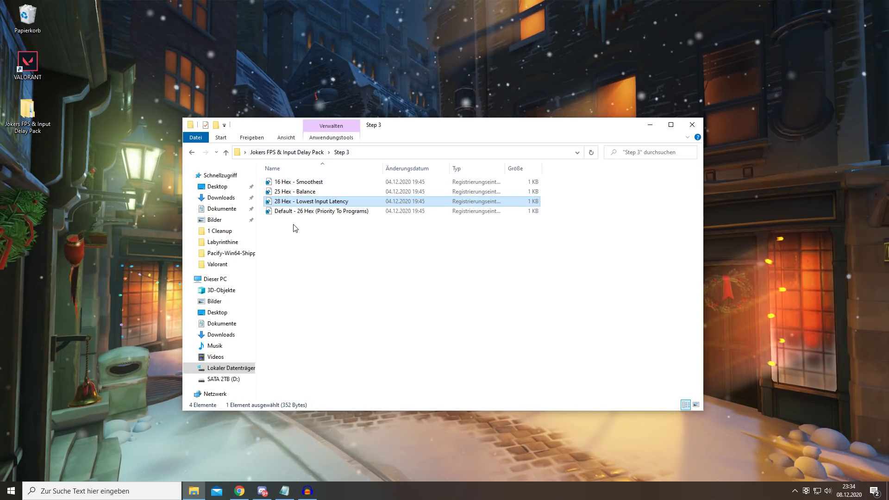
{"action": "left_click", "coordinate": [291, 153]}
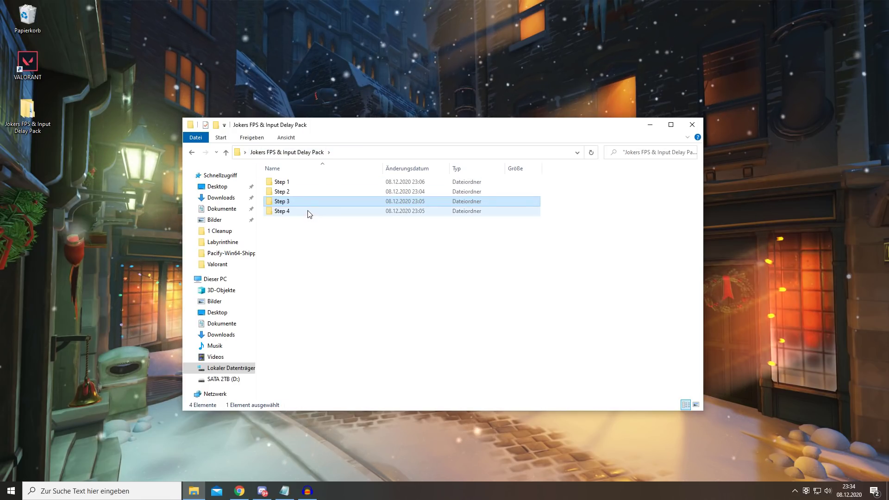
Run Step 4's 'Disable HPET, ST & DT' batch, close its console, and return to the pack folder
{"action": "double_click", "coordinate": [307, 210]}
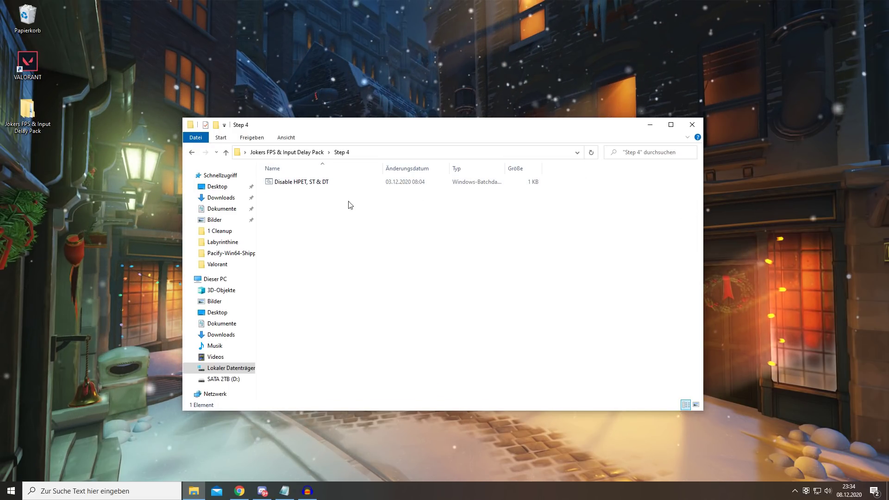
{"action": "double_click", "coordinate": [362, 184]}
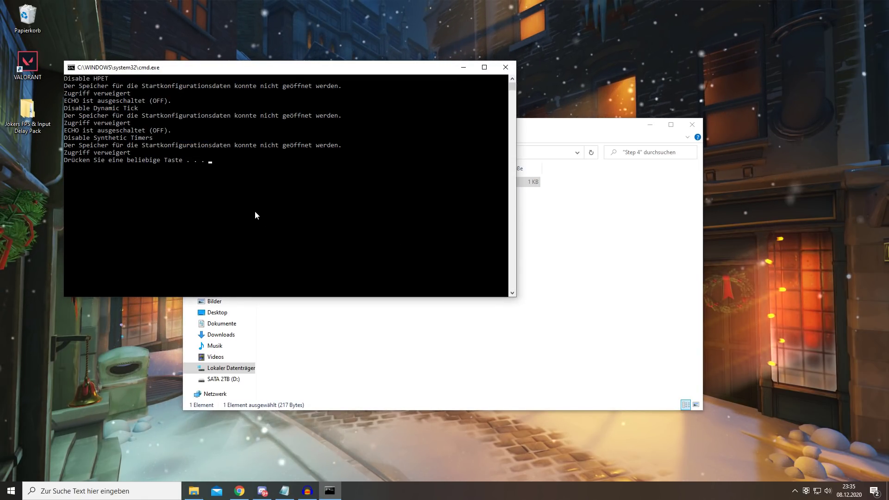
{"action": "key", "text": "Return"}
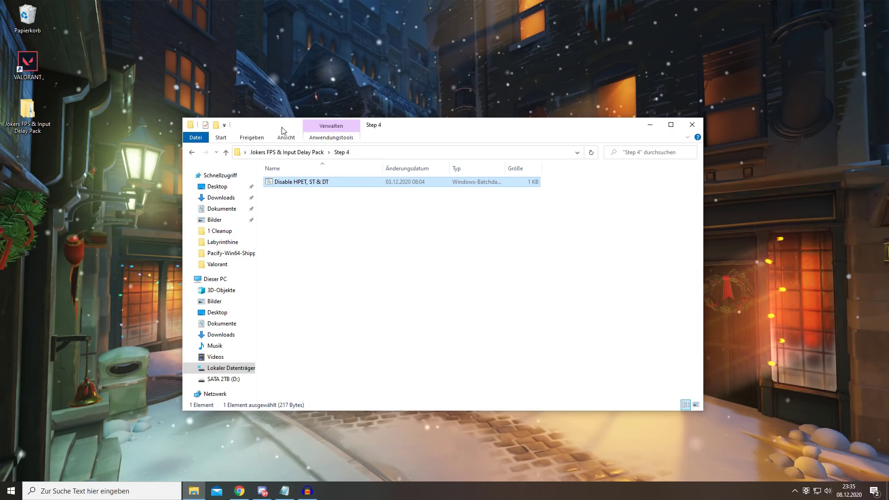
{"action": "left_click", "coordinate": [280, 153]}
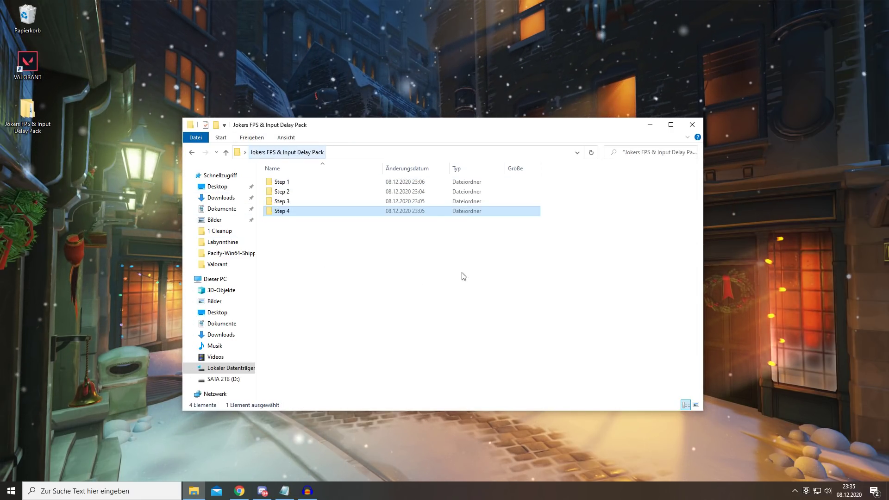
Close Explorer and tick 'Vollbildoptimierungen deaktivieren' on the VALORANT shortcut's Kompatibilität tab
{"action": "left_click", "coordinate": [700, 129]}
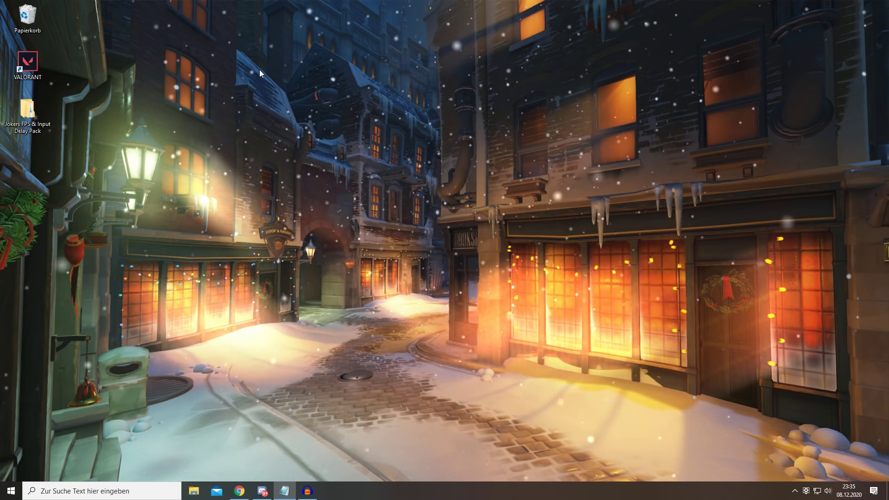
{"action": "right_click", "coordinate": [33, 67]}
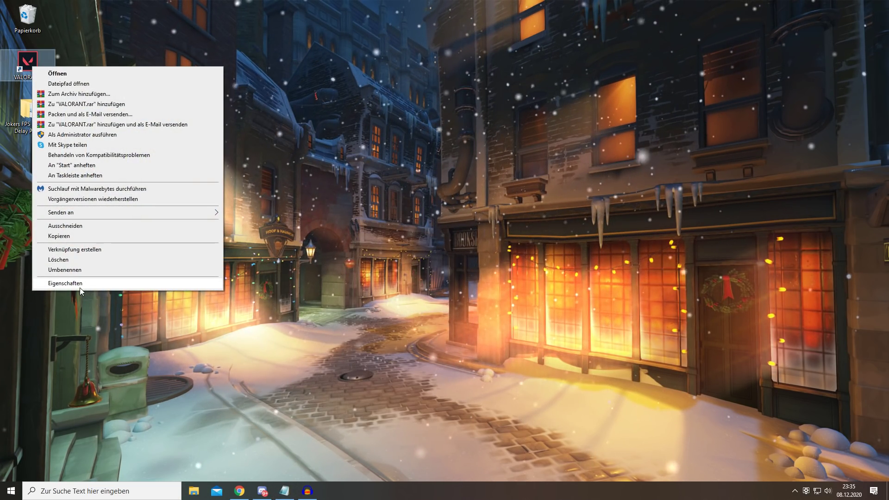
{"action": "left_click", "coordinate": [80, 284]}
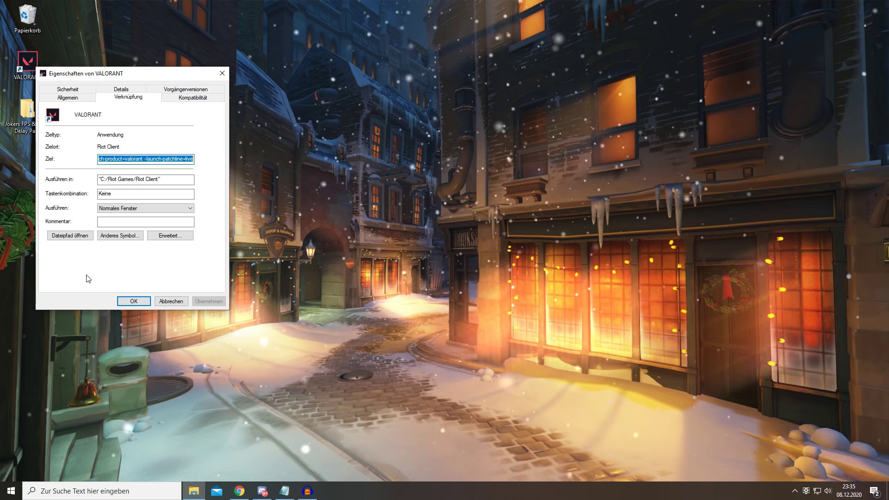
{"action": "left_click", "coordinate": [206, 100]}
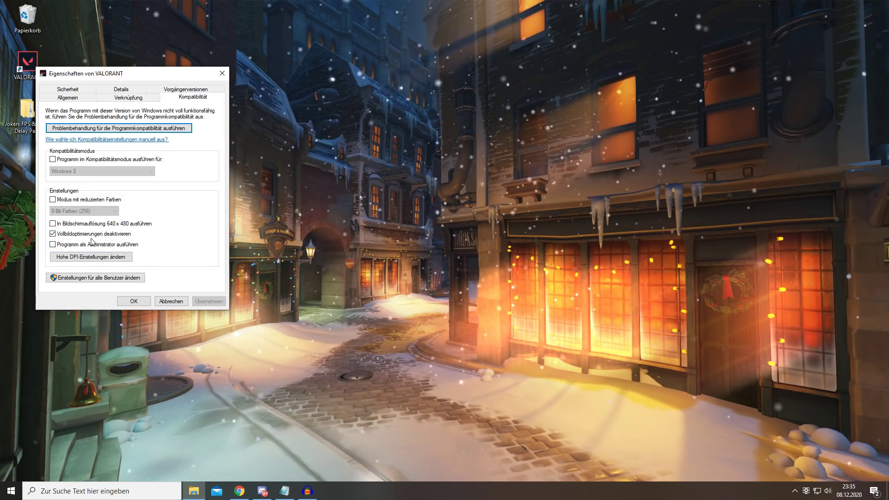
{"action": "left_click", "coordinate": [134, 302]}
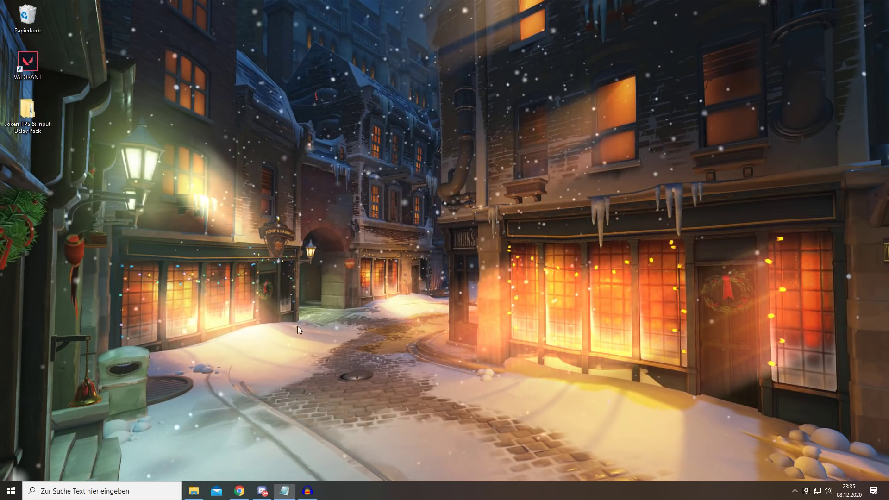